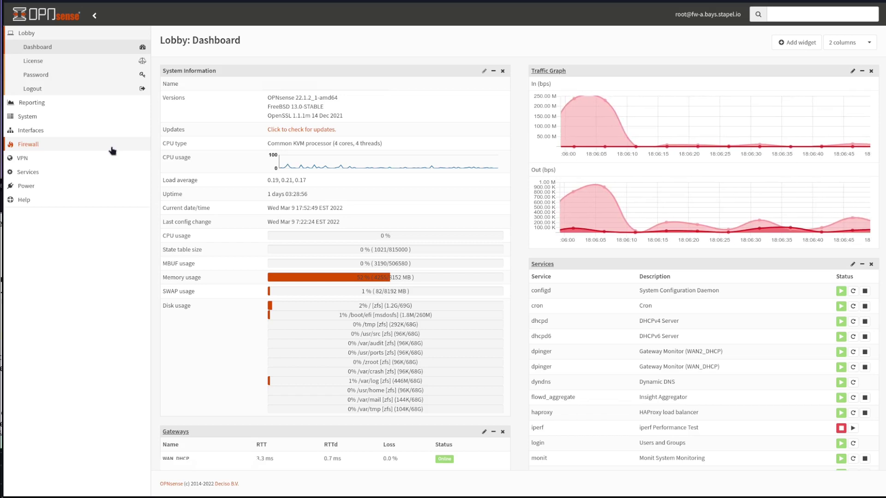
# Go to Firewall > Log Files > Live View to watch pass and block traffic as it arrives.
pyautogui.click(29, 144)
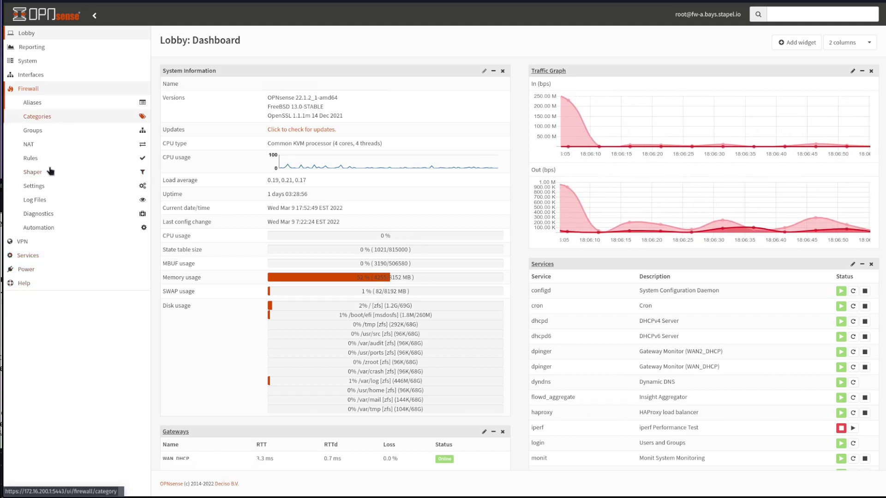
pyautogui.click(54, 203)
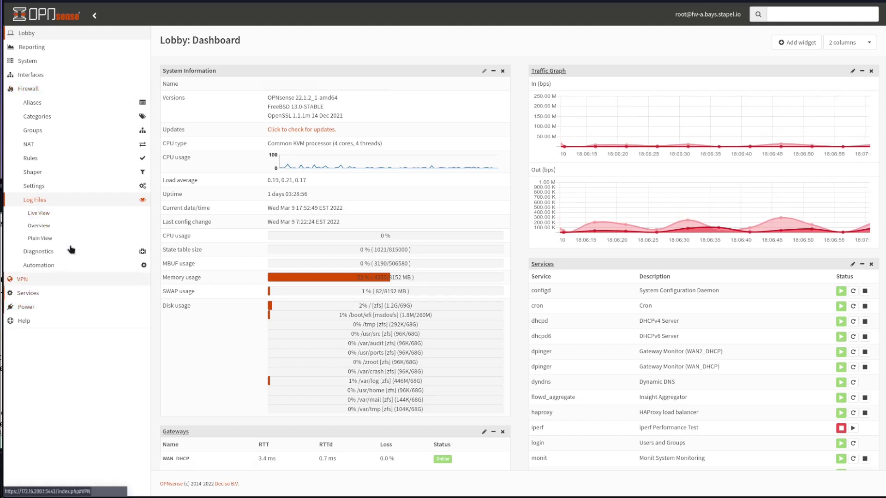
pyautogui.click(48, 213)
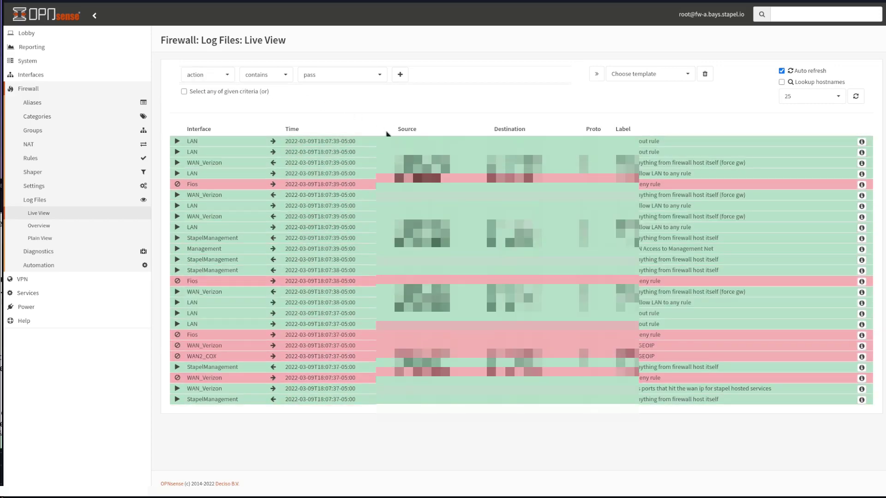
# Look through the filter field and action value lists, keeping 'action' as the field.
pyautogui.click(207, 74)
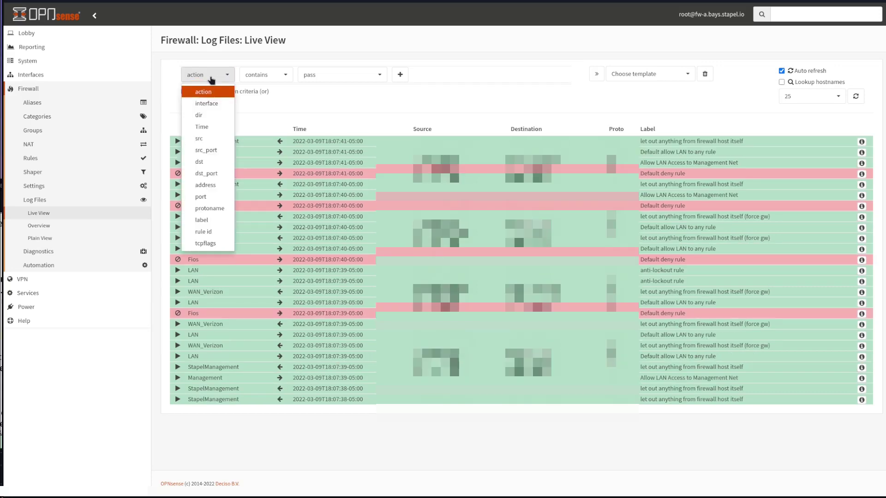
pyautogui.click(208, 75)
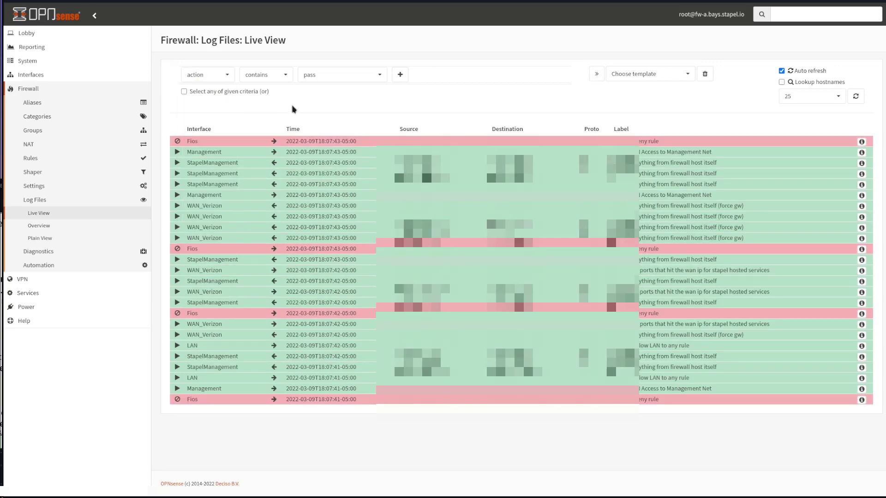
pyautogui.click(214, 78)
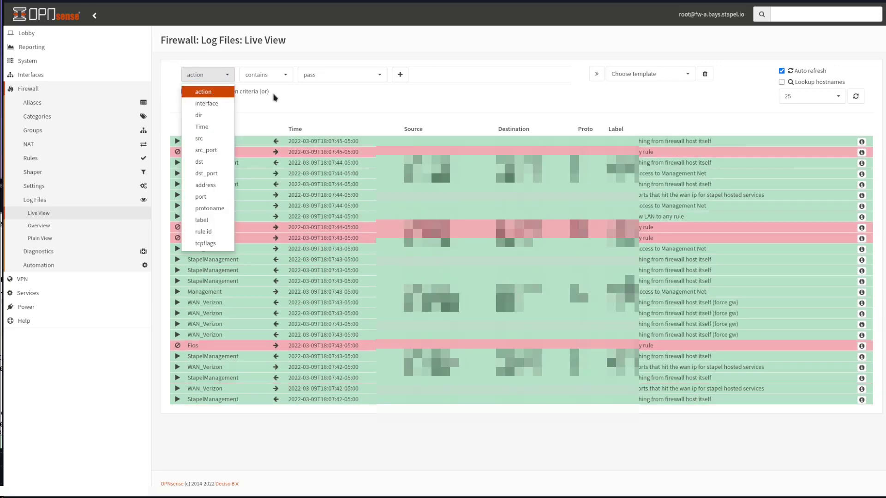
pyautogui.click(211, 75)
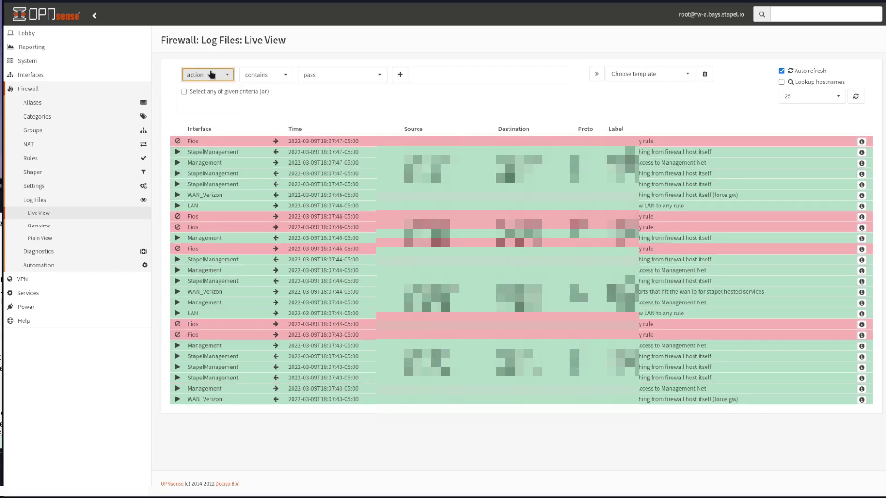
pyautogui.click(325, 77)
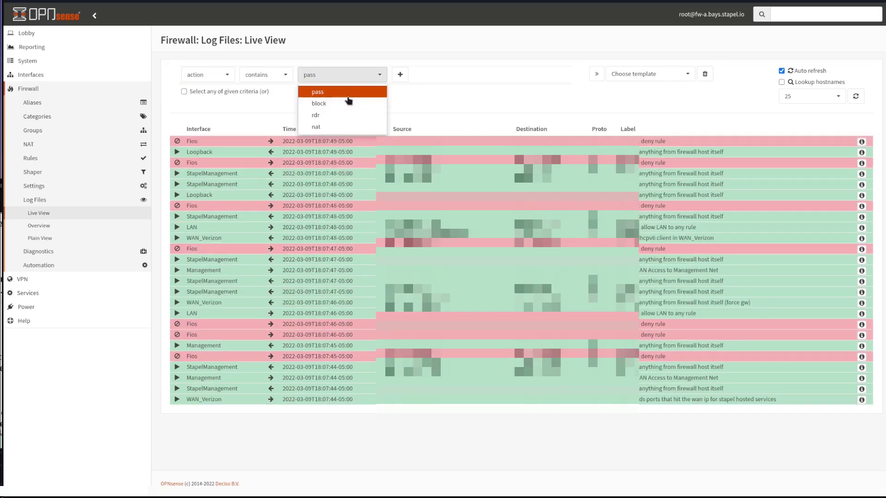
pyautogui.click(277, 105)
pyautogui.click(212, 75)
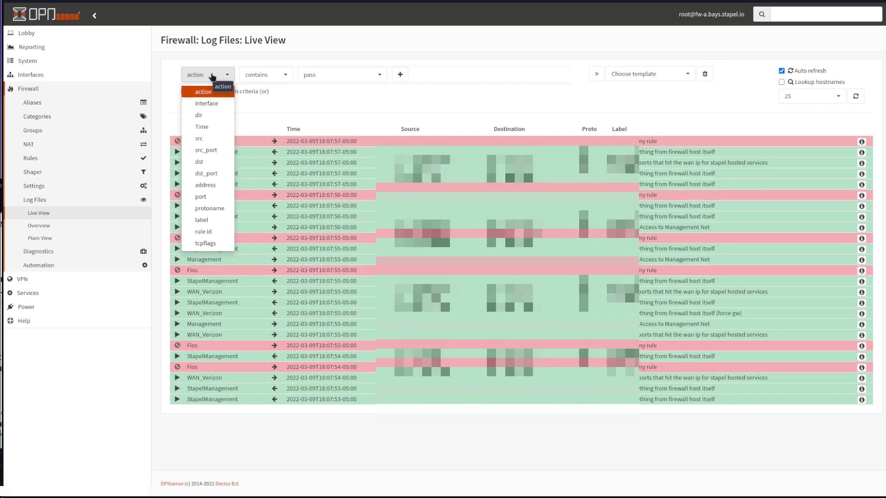
# Set the filter criterion to action contains block.
pyautogui.click(257, 75)
pyautogui.click(258, 77)
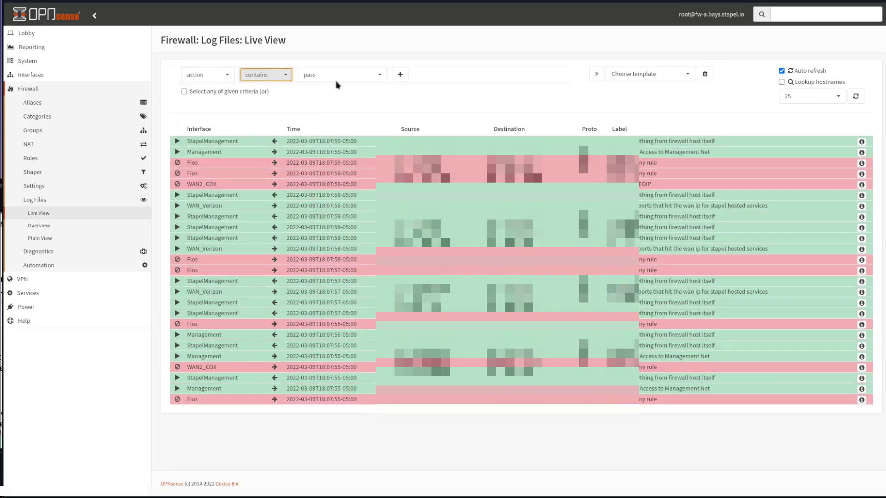
pyautogui.click(338, 76)
pyautogui.click(338, 106)
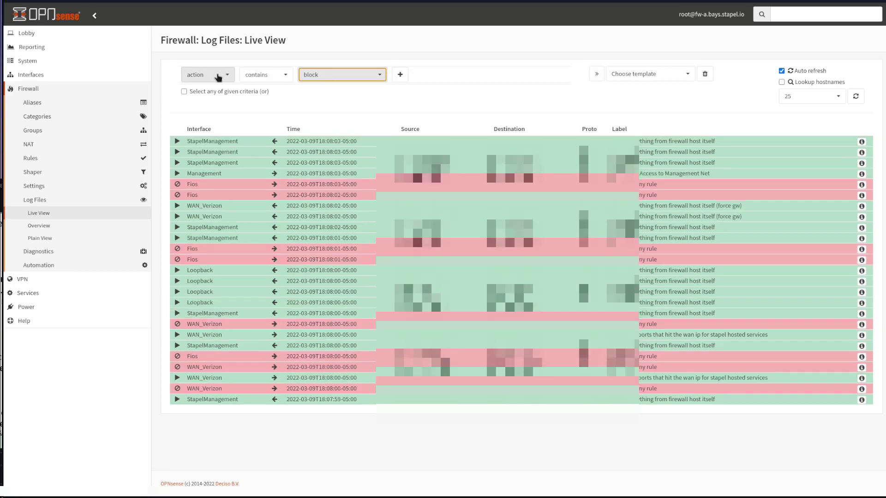
pyautogui.click(272, 75)
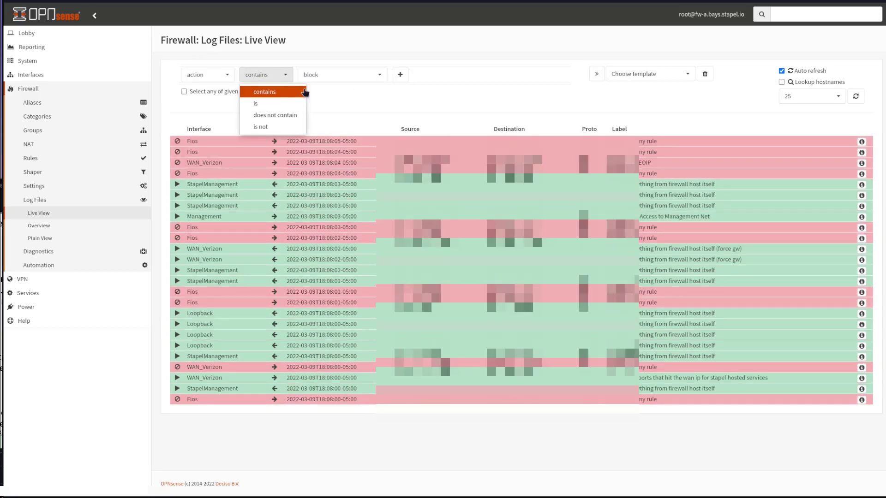
pyautogui.click(355, 92)
pyautogui.click(341, 77)
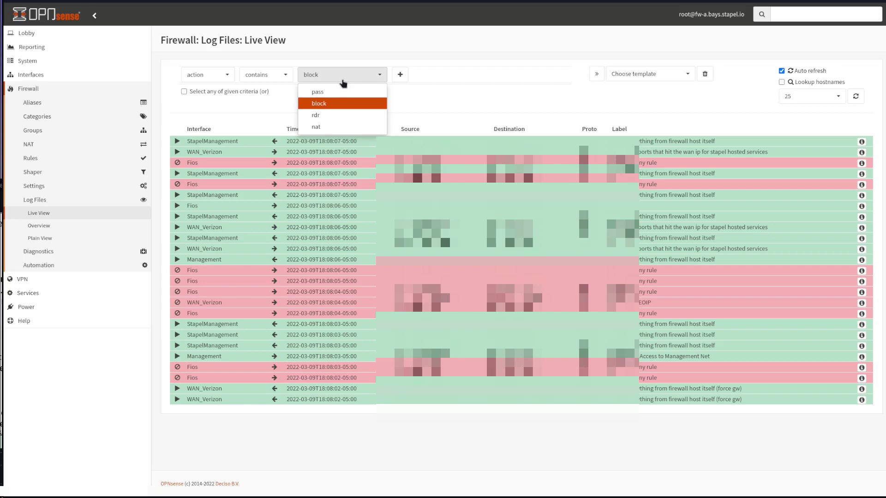
pyautogui.click(337, 105)
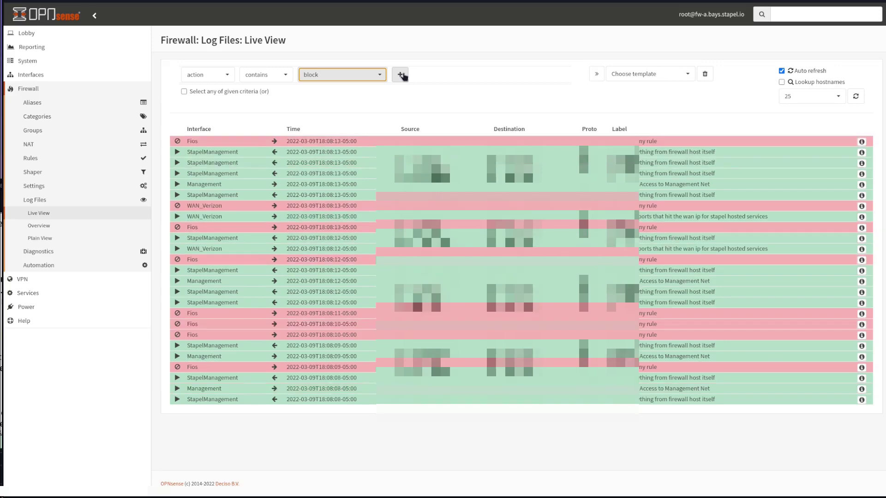
pyautogui.click(400, 75)
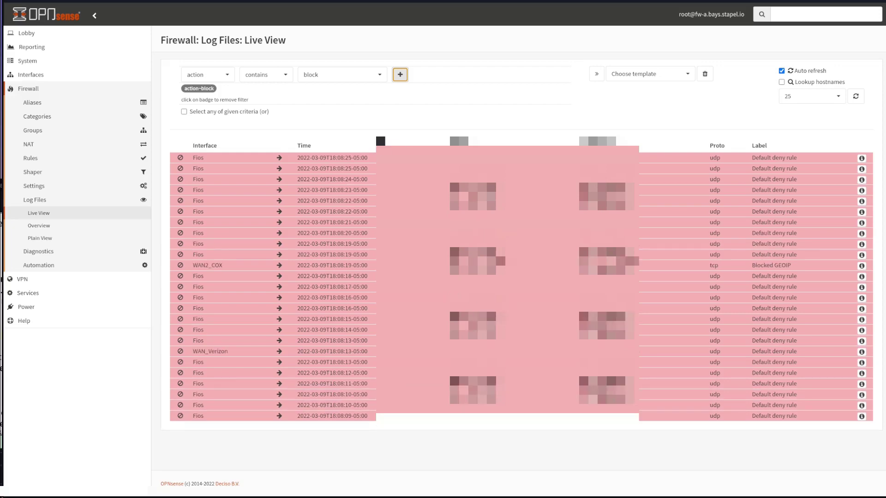
pyautogui.click(197, 88)
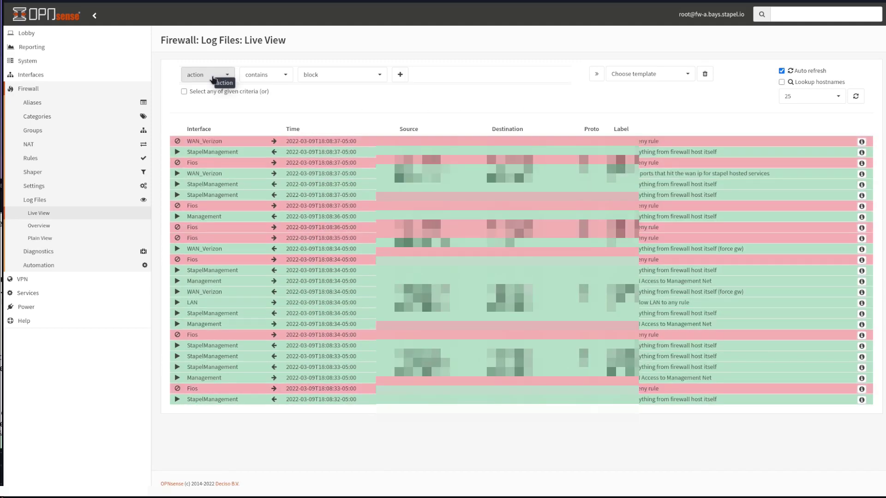
# Add the action contains block filter to the live log.
pyautogui.click(212, 76)
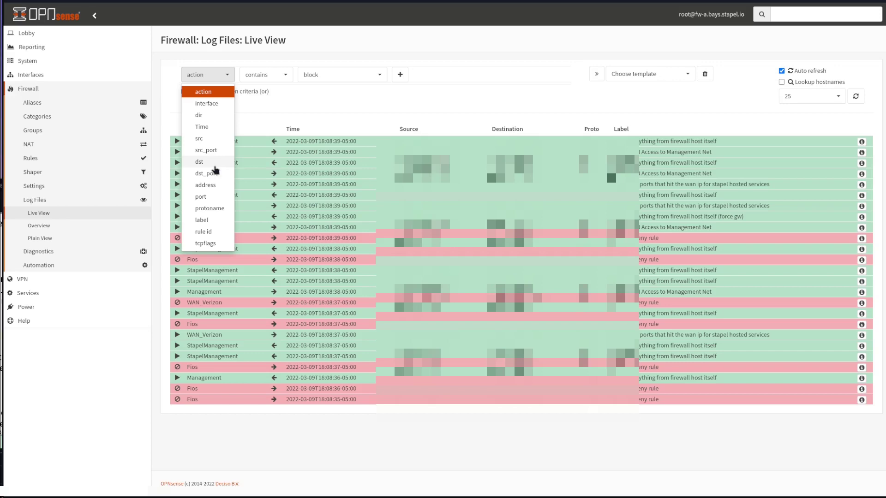
pyautogui.click(205, 91)
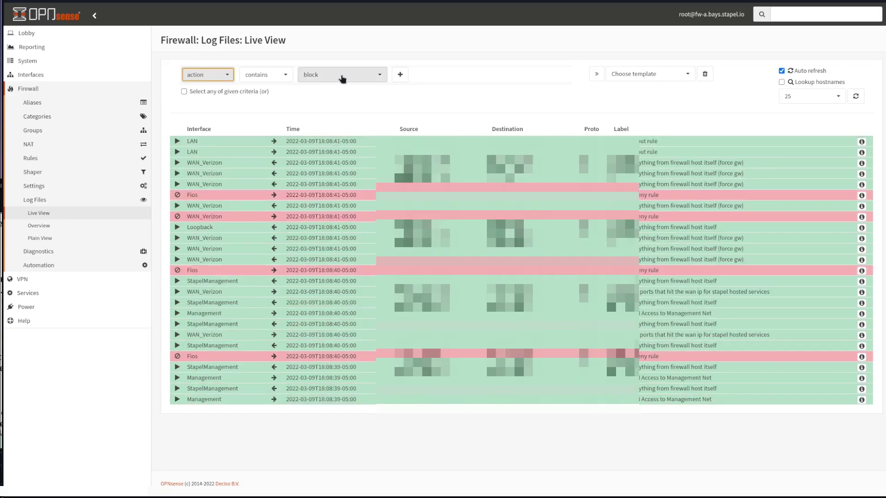
pyautogui.click(399, 74)
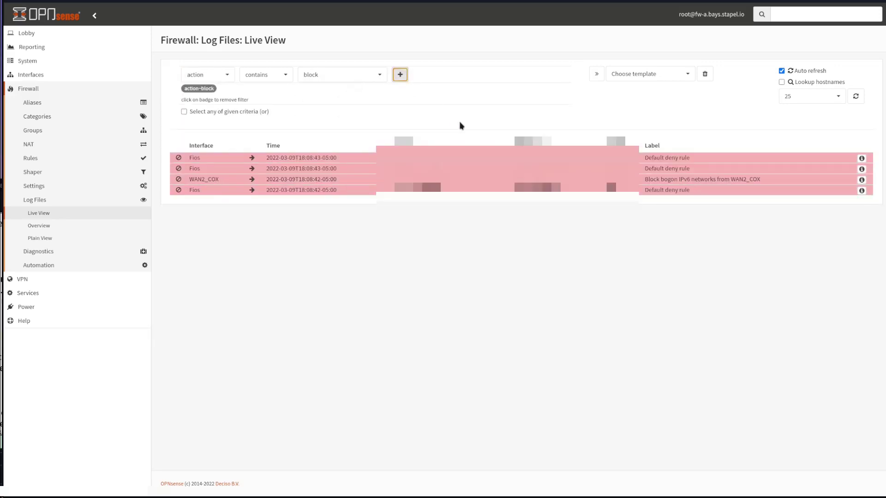
# Add a second filter, label contains GeoIP.
pyautogui.click(227, 76)
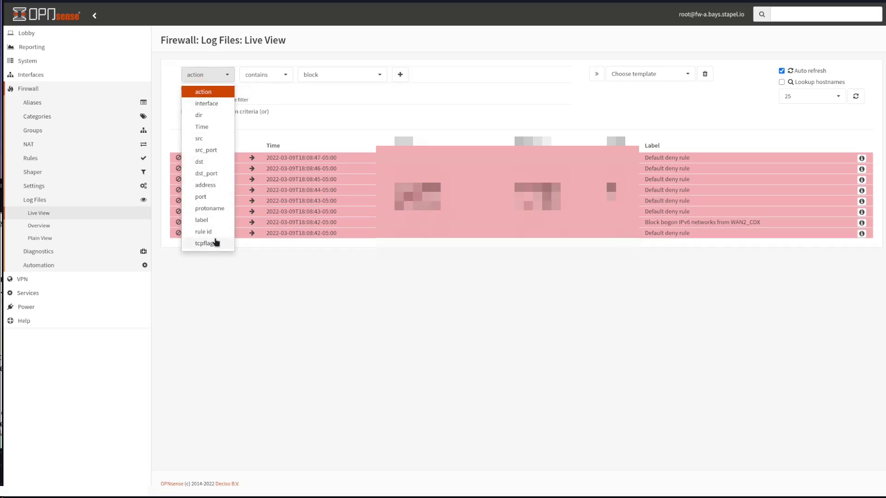
pyautogui.click(210, 220)
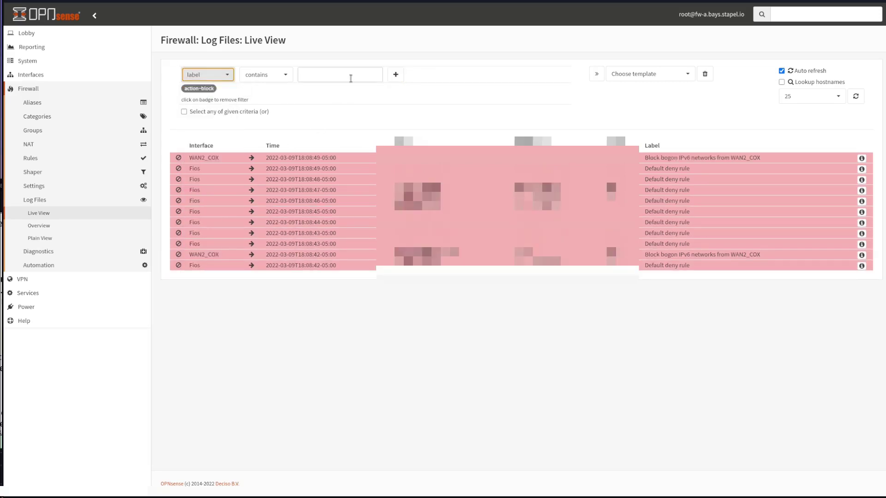
pyautogui.click(332, 75)
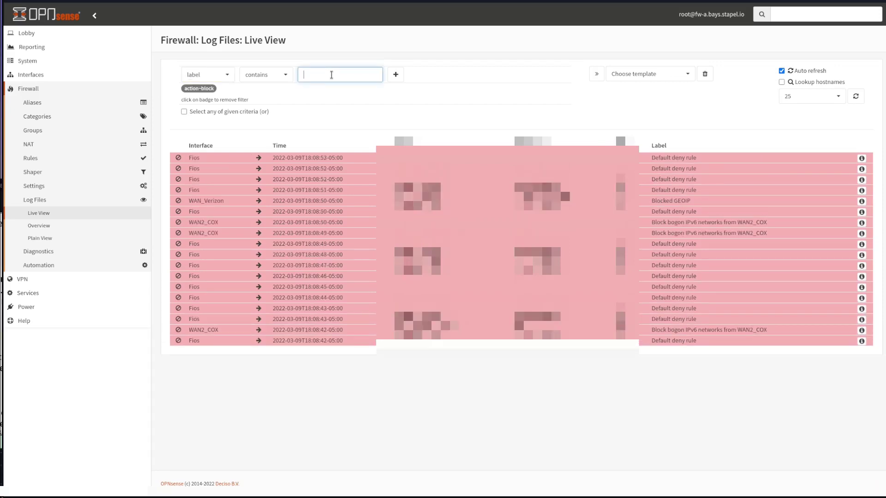
pyautogui.write('GeoIP')
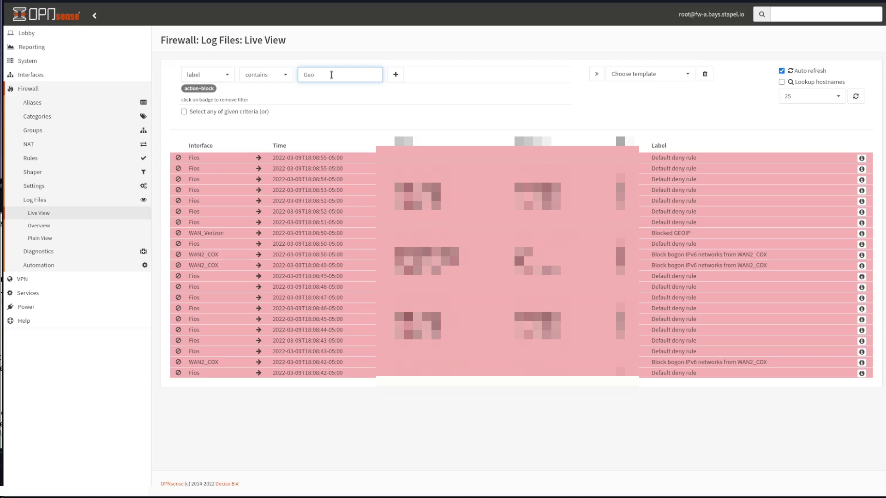
pyautogui.click(395, 74)
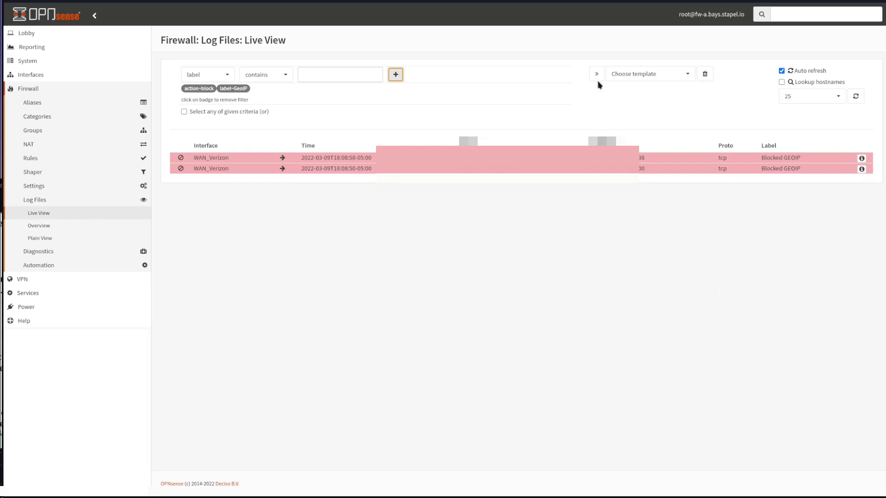
# Save the action-block and label-GeoIP filters as a new template named 'Block GEOIP'.
pyautogui.click(630, 75)
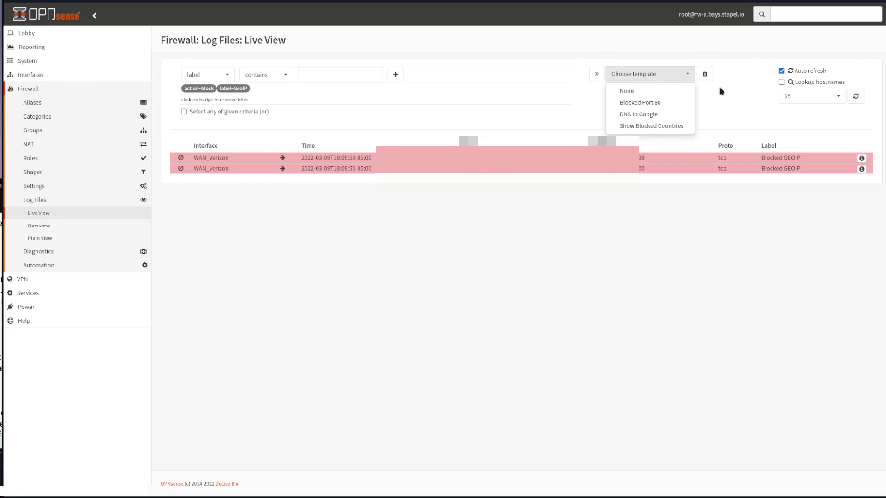
pyautogui.click(623, 94)
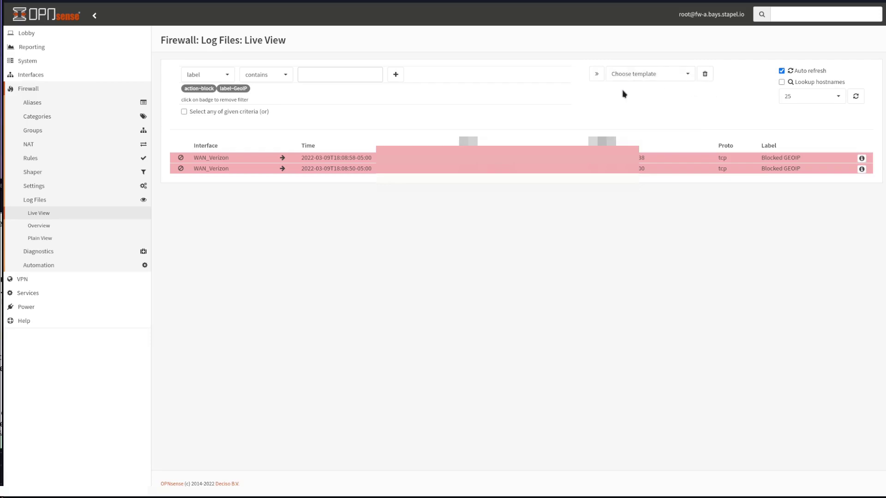
pyautogui.click(598, 72)
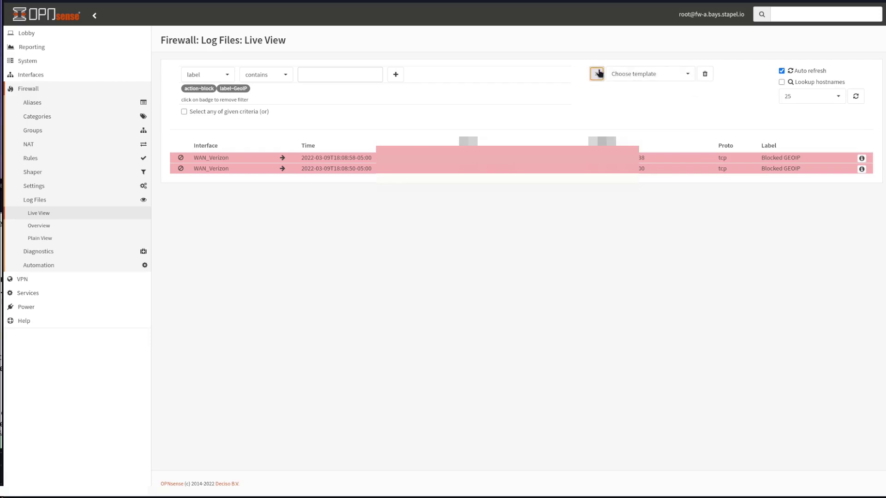
pyautogui.click(631, 76)
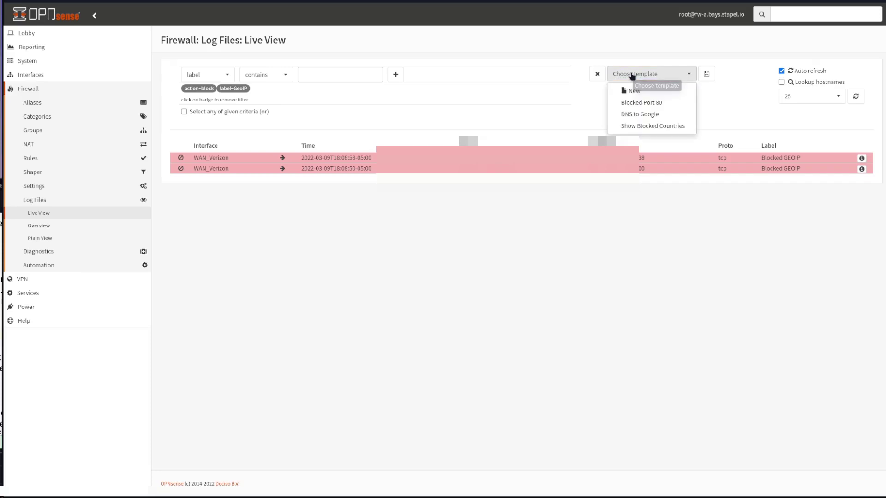
pyautogui.click(649, 92)
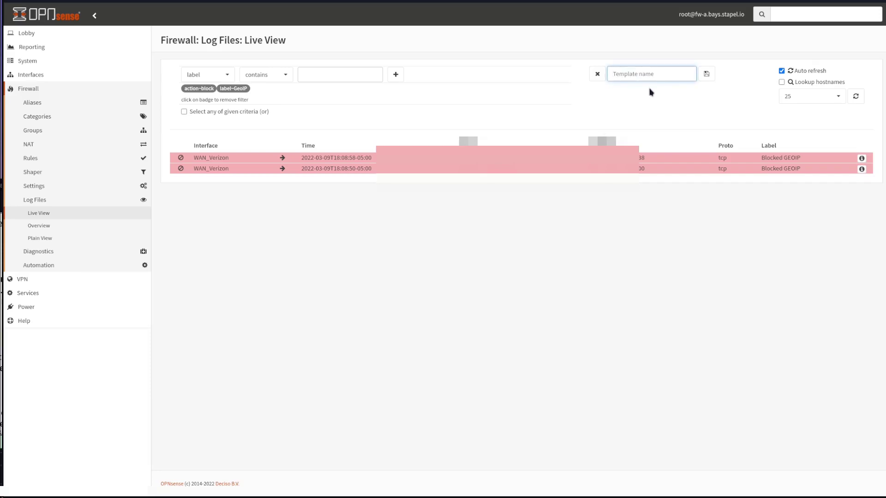
pyautogui.write('Gl')
pyautogui.press('BackSpace')
pyautogui.press('BackSpace')
pyautogui.write('Block')
pyautogui.click(707, 74)
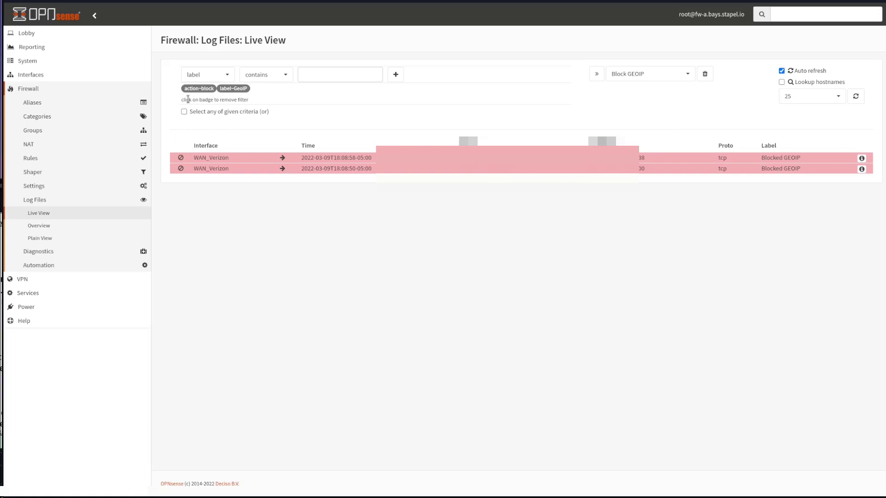
# Reopen Live View via Overview and apply the saved 'Block GEOIP' template.
pyautogui.click(32, 229)
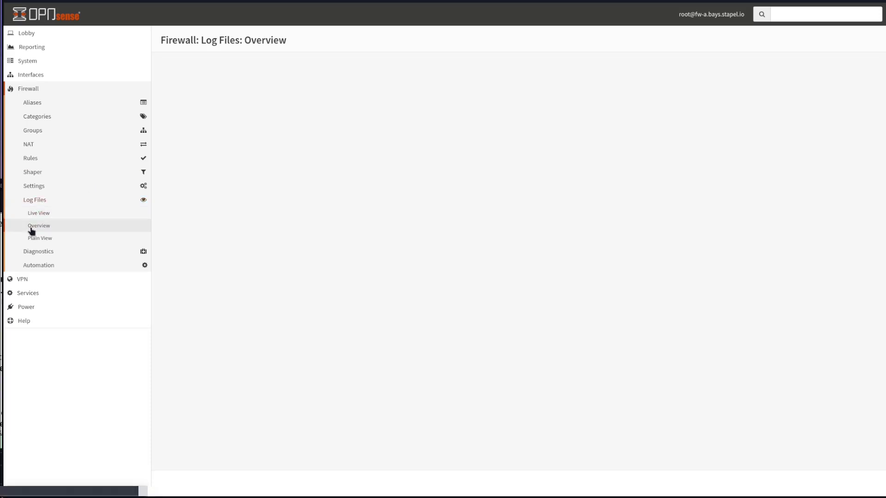
pyautogui.click(41, 215)
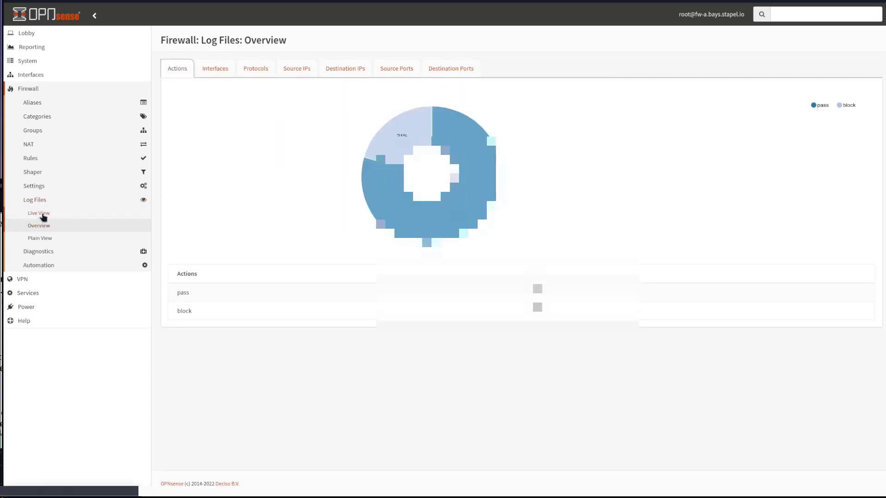
pyautogui.click(676, 75)
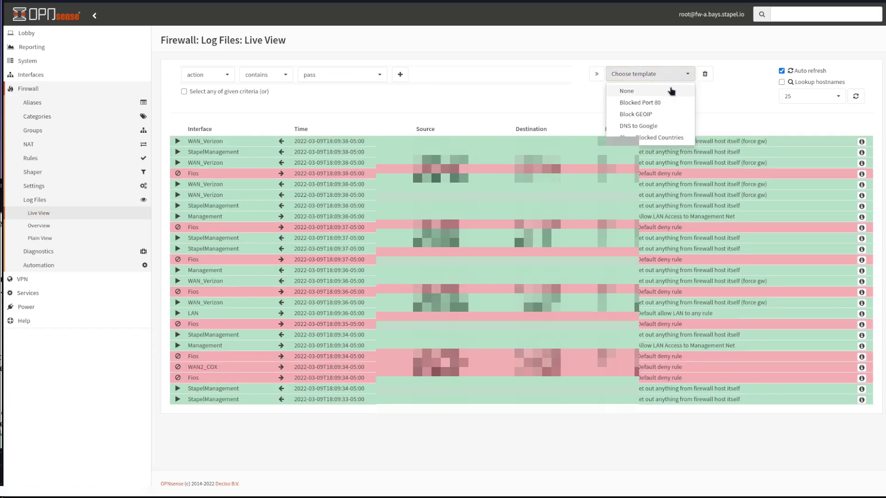
pyautogui.click(656, 115)
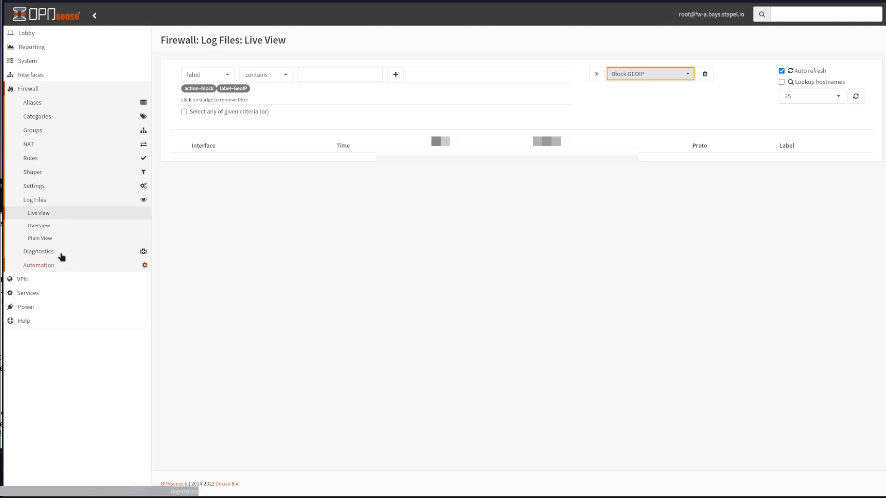
# Step through the Overview's interface, protocol, IP and port charts, ending on Destination Ports.
pyautogui.click(41, 226)
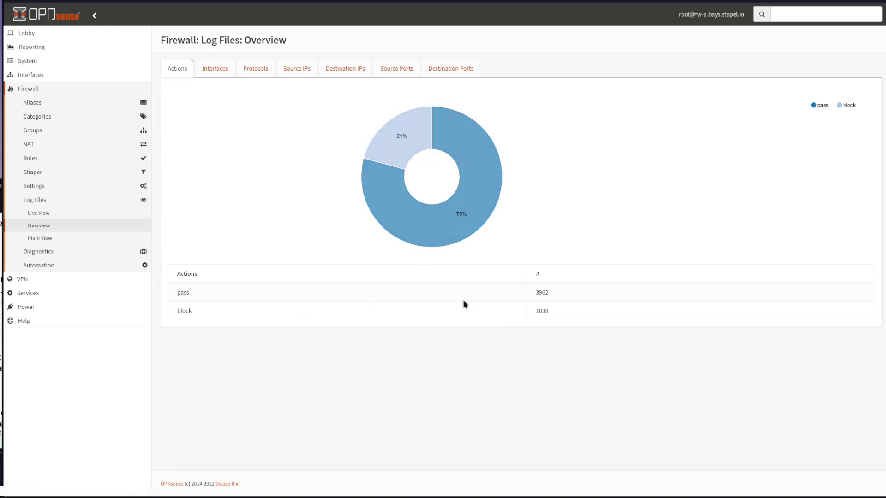
pyautogui.click(218, 69)
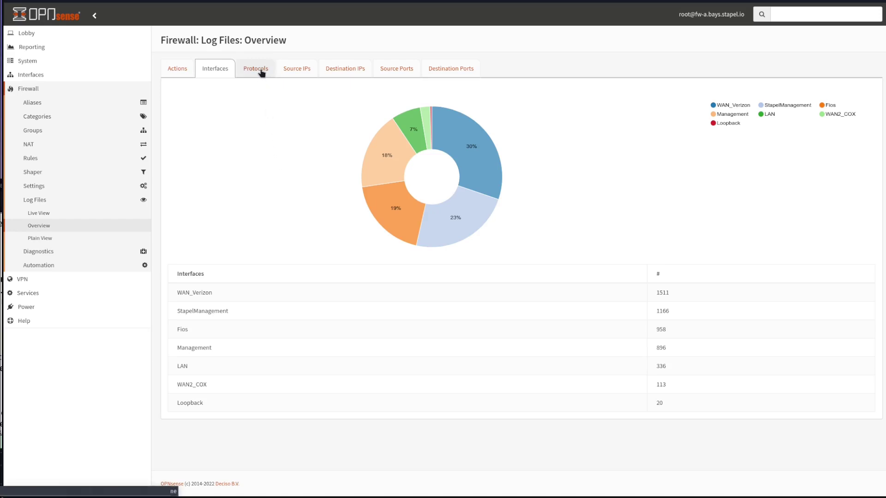
pyautogui.click(261, 72)
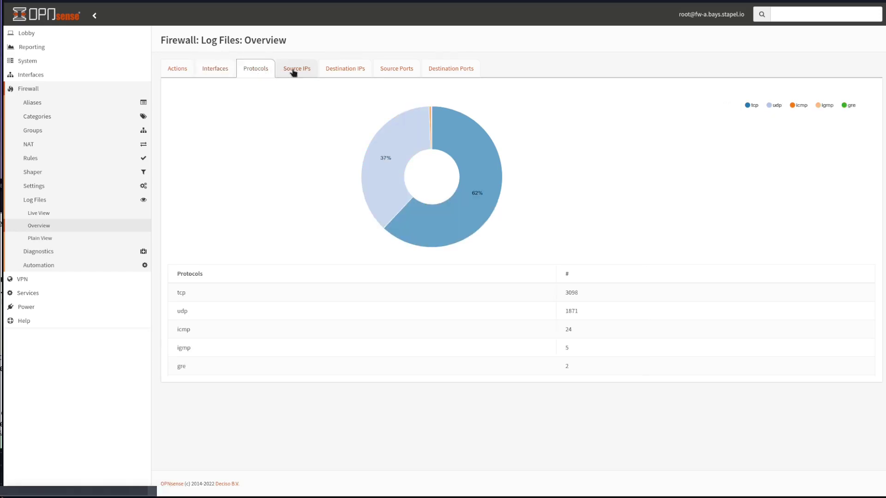
pyautogui.click(294, 71)
pyautogui.click(342, 70)
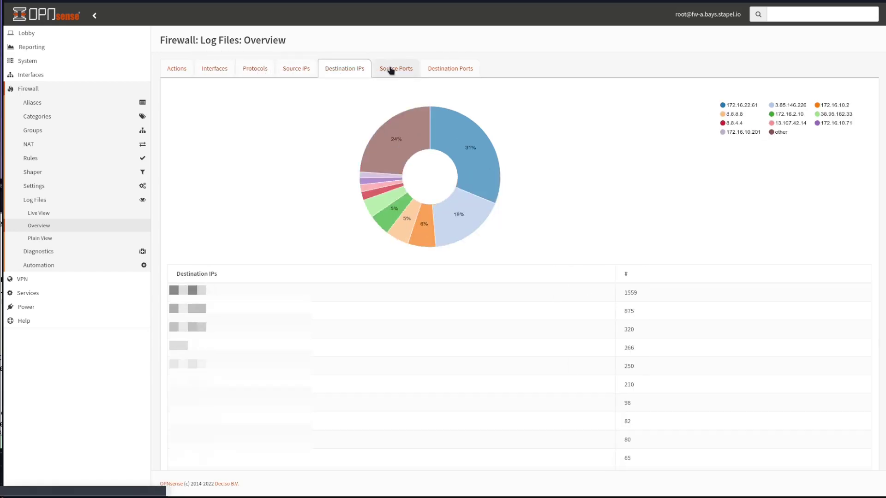
pyautogui.click(395, 69)
pyautogui.click(441, 72)
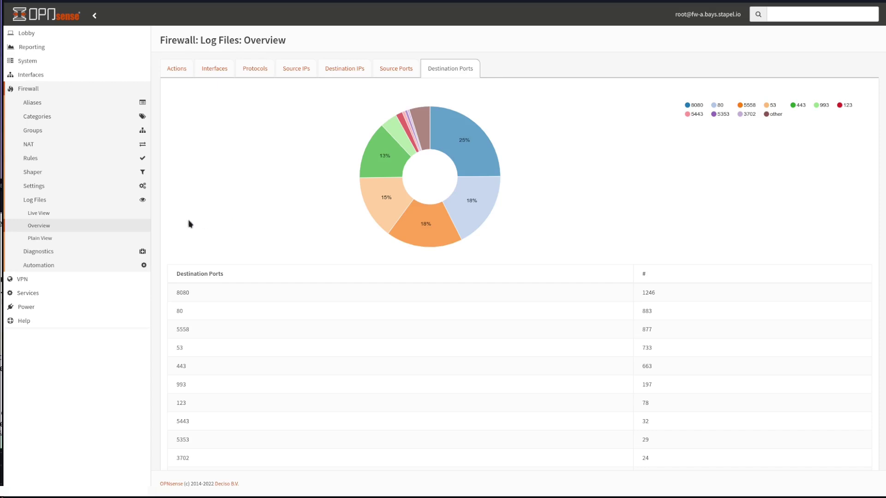
# Open Reporting > NetFlow to view v9 capture on WAN2_COX and WAN_Verizon.
pyautogui.click(29, 49)
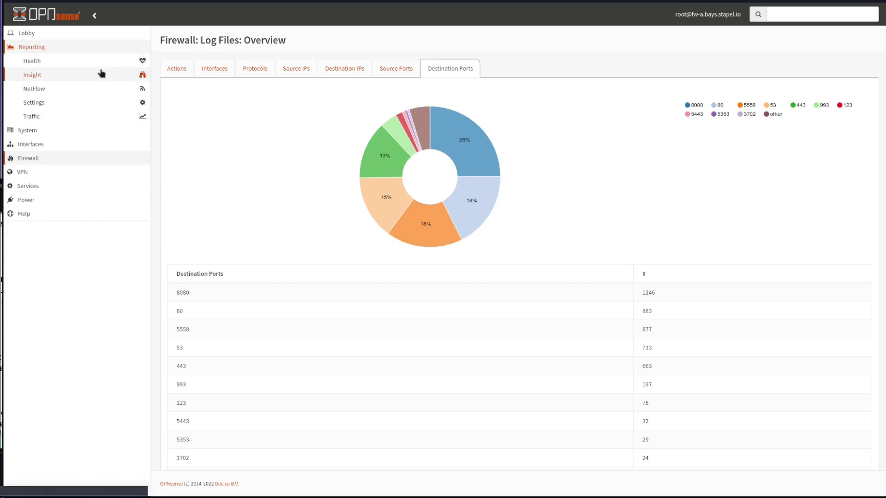
pyautogui.click(55, 92)
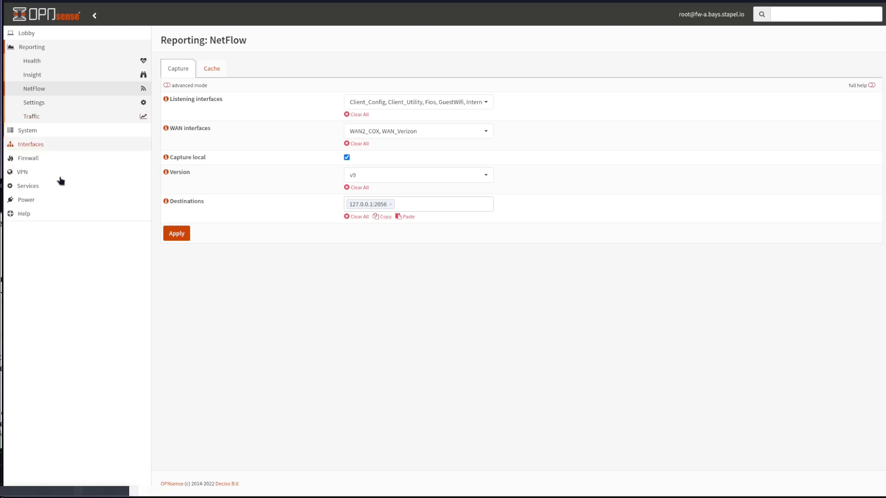
# Filter System > Firmware > Plugins by 'ntop' to find the installed os-ntopng 1.2_1.
pyautogui.click(41, 130)
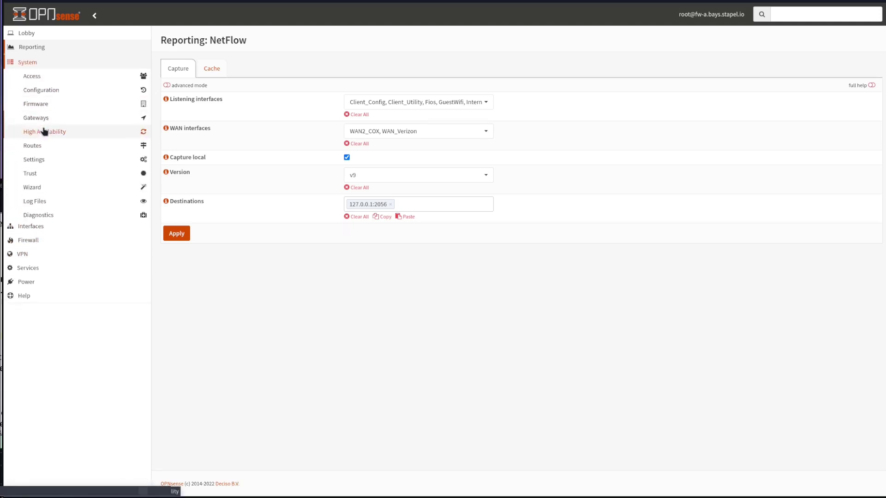
pyautogui.click(46, 103)
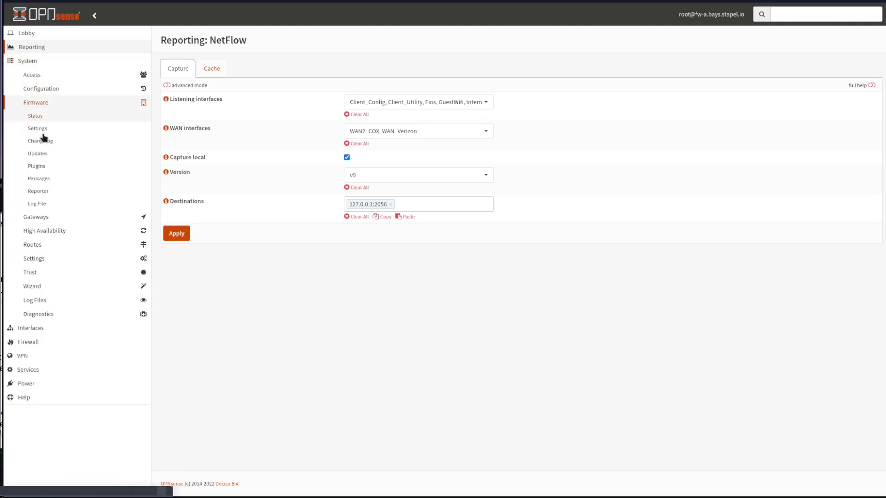
pyautogui.click(37, 166)
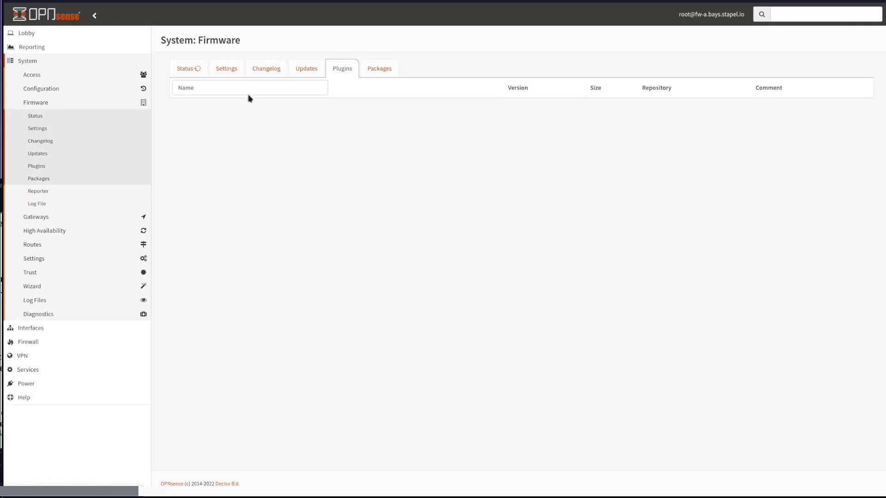
pyautogui.write('ntop')
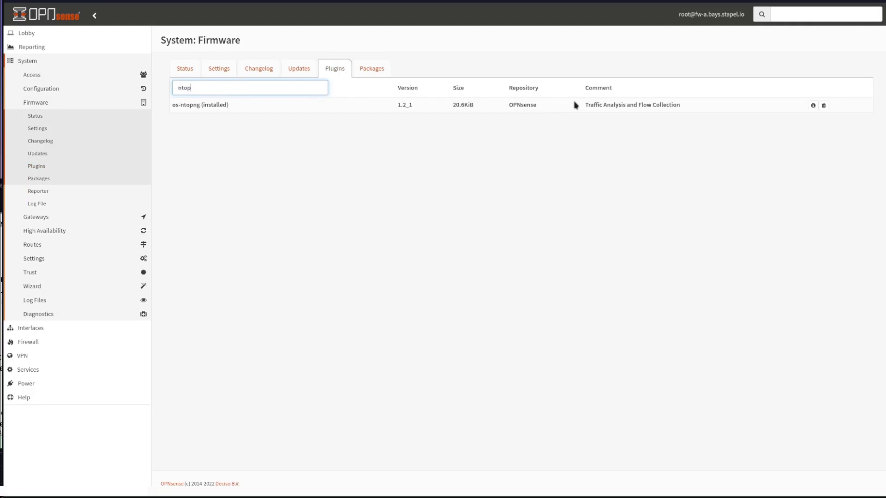
pyautogui.moveTo(587, 102); pyautogui.dragTo(673, 103)
pyautogui.click(652, 134)
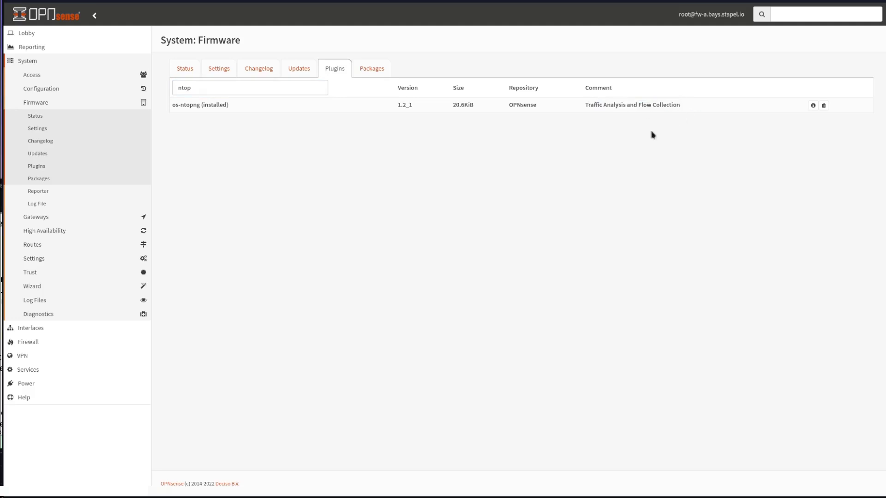
# Open Reporting > Insight to view interface traffic totals and LAN top ports charts.
pyautogui.click(40, 47)
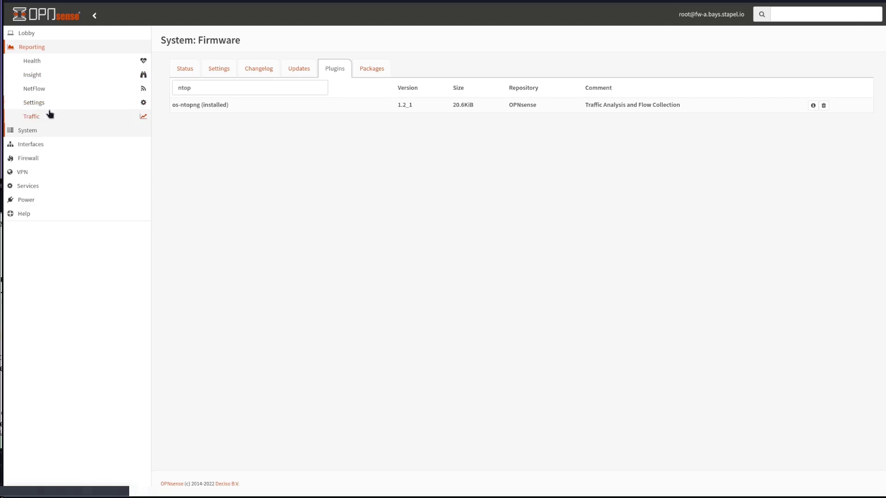
pyautogui.click(53, 80)
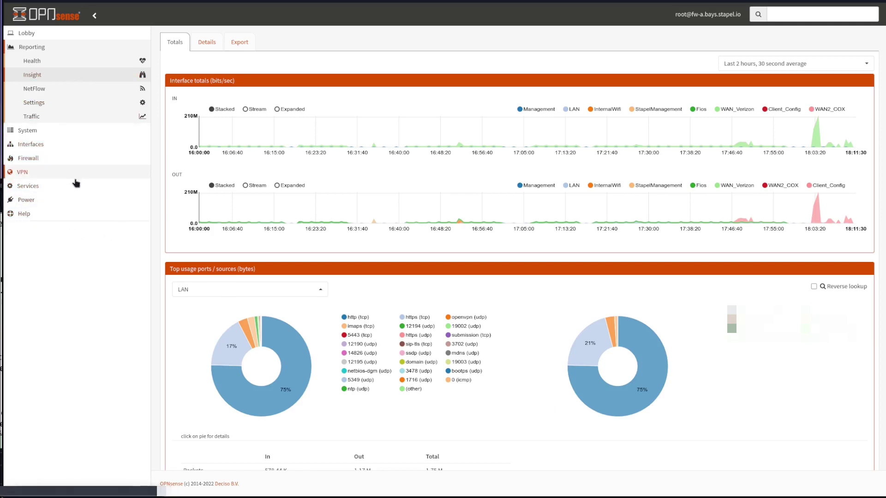
pyautogui.click(55, 158)
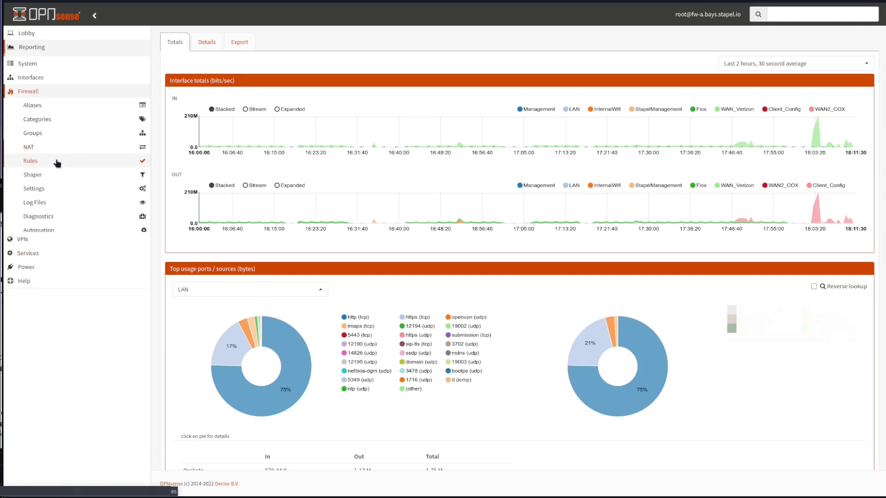
# Move through Firewall Log Files Live View and Overview to the Plain View raw listing.
pyautogui.click(56, 201)
pyautogui.click(51, 213)
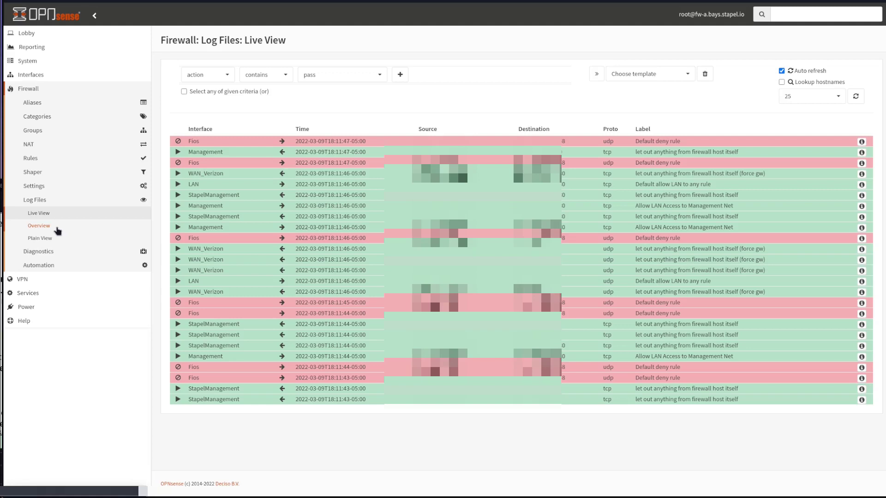
pyautogui.click(56, 227)
pyautogui.click(55, 237)
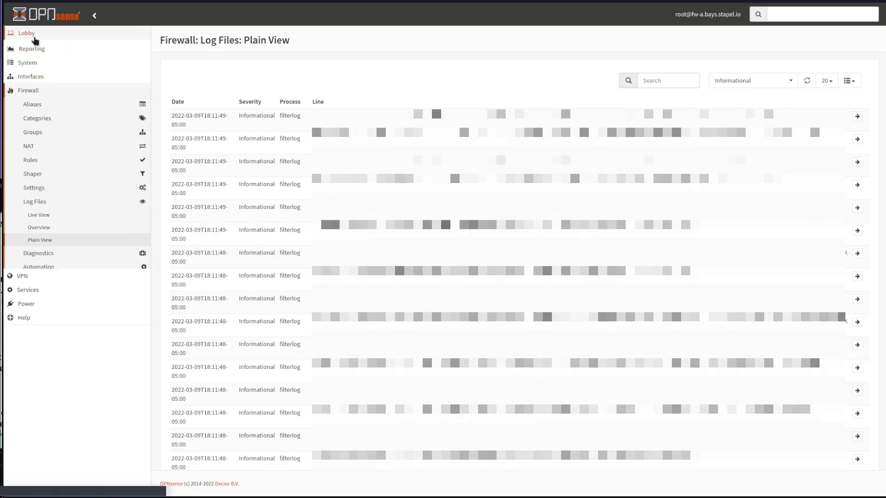
# Open the Lobby Dashboard from the sidebar to view system information, traffic graphs and services.
pyautogui.click(28, 34)
pyautogui.click(50, 48)
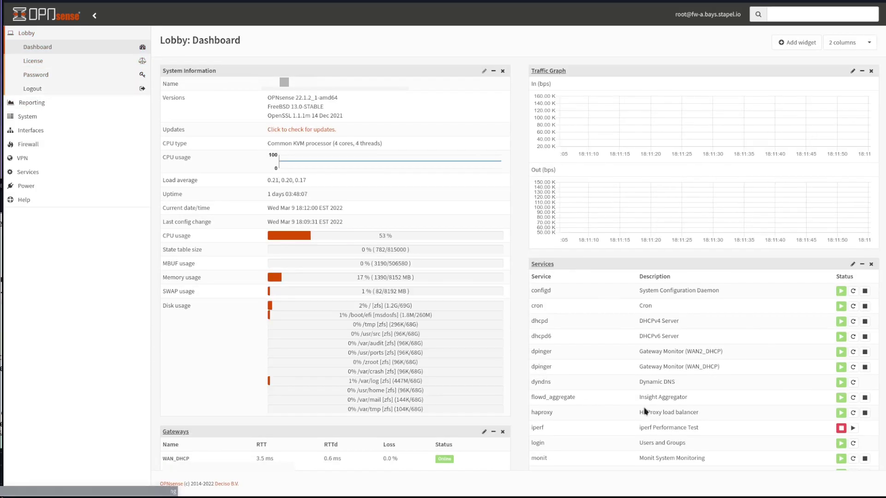